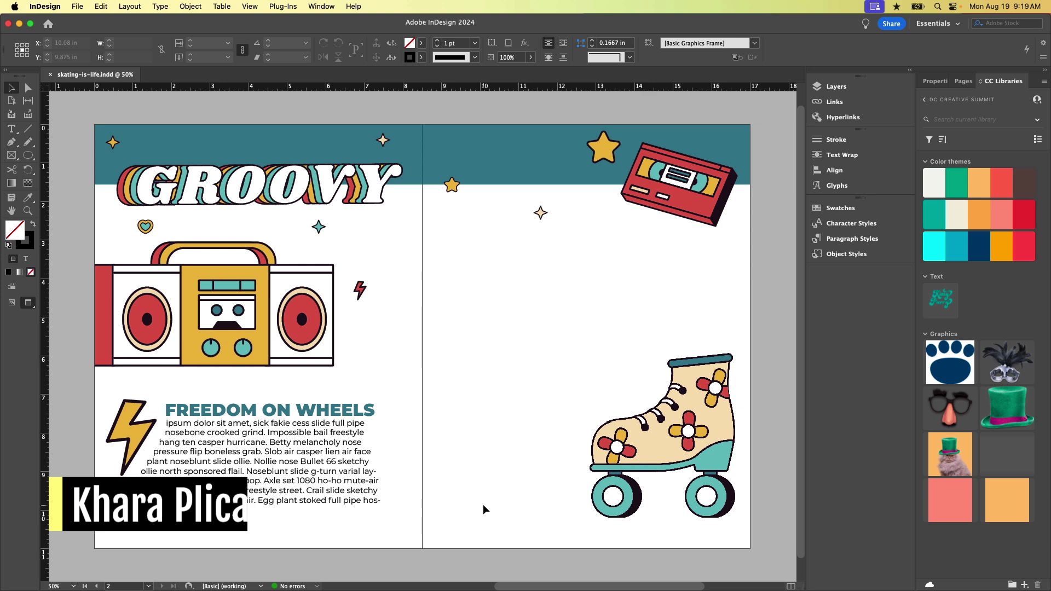
Step: Inspect the FREEDOM ON WHEELS text frame for overset text and review the document's margin and column settings
{"action": "left_click", "coordinate": [299, 456]}
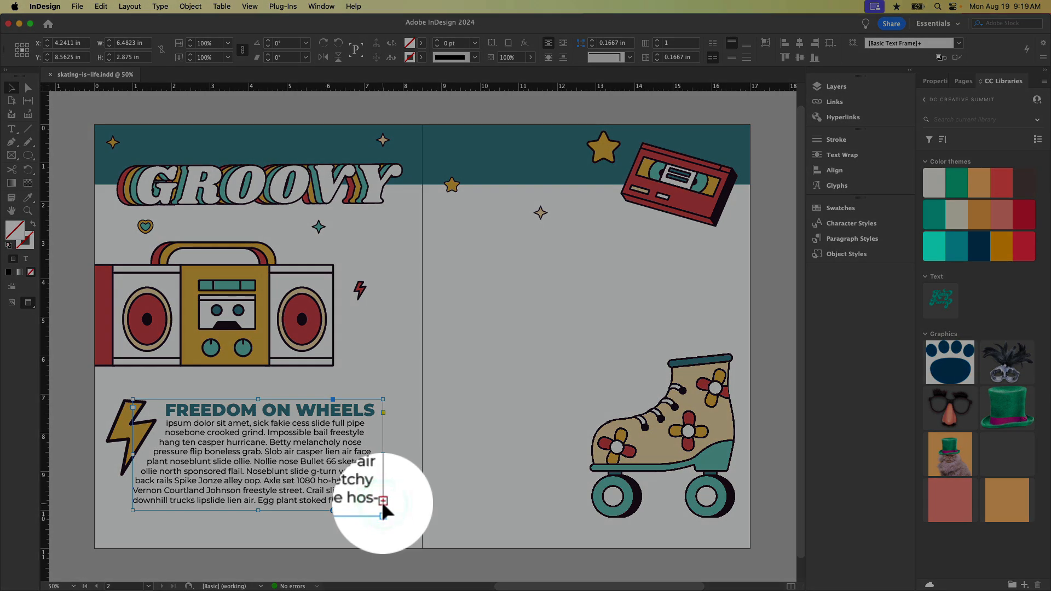
{"action": "left_click", "coordinate": [383, 501]}
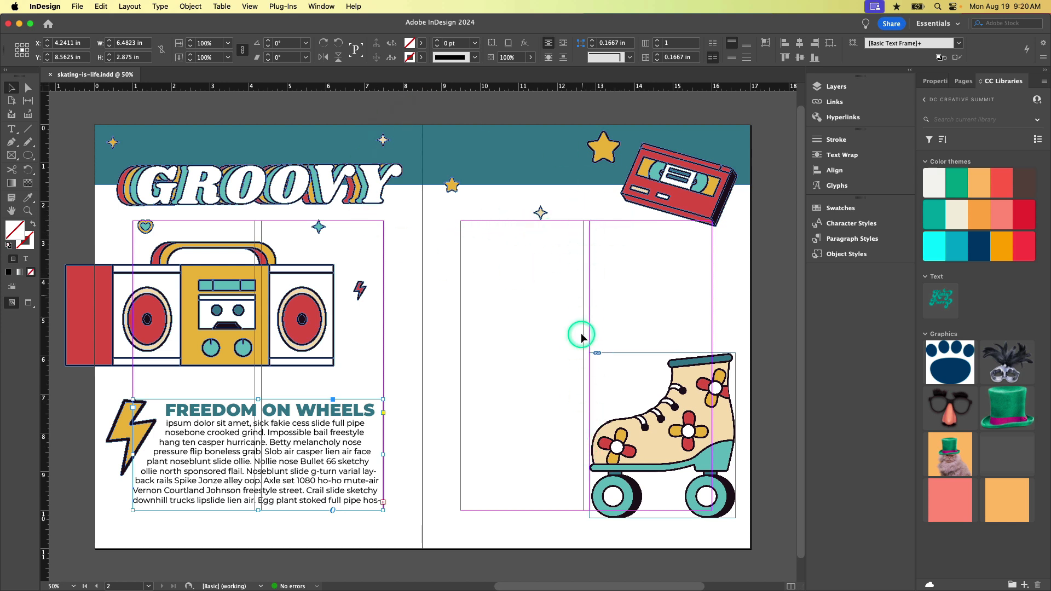
{"action": "left_click", "coordinate": [132, 8]}
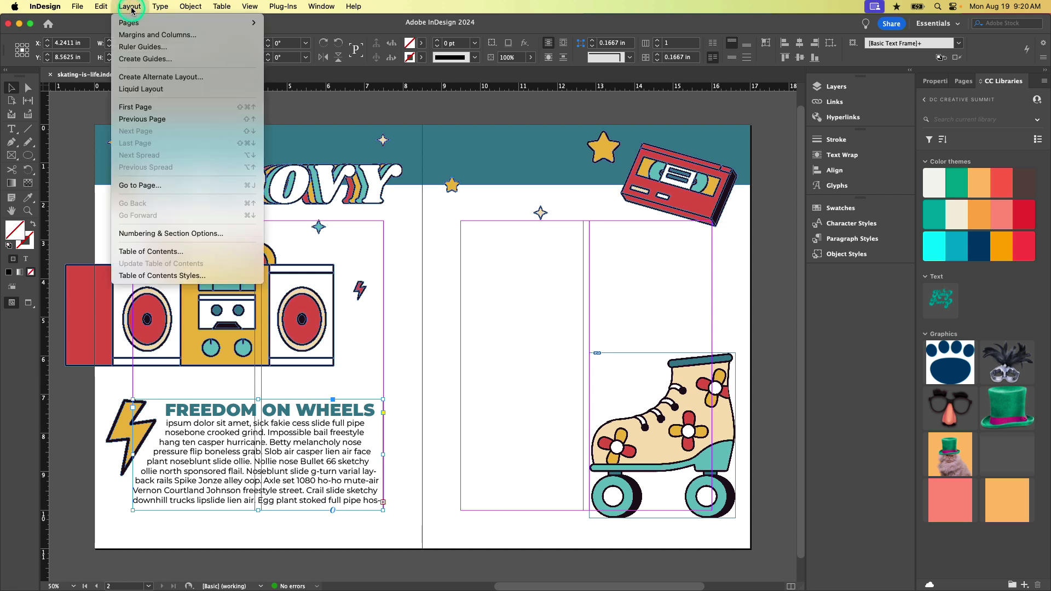
{"action": "left_click", "coordinate": [157, 34]}
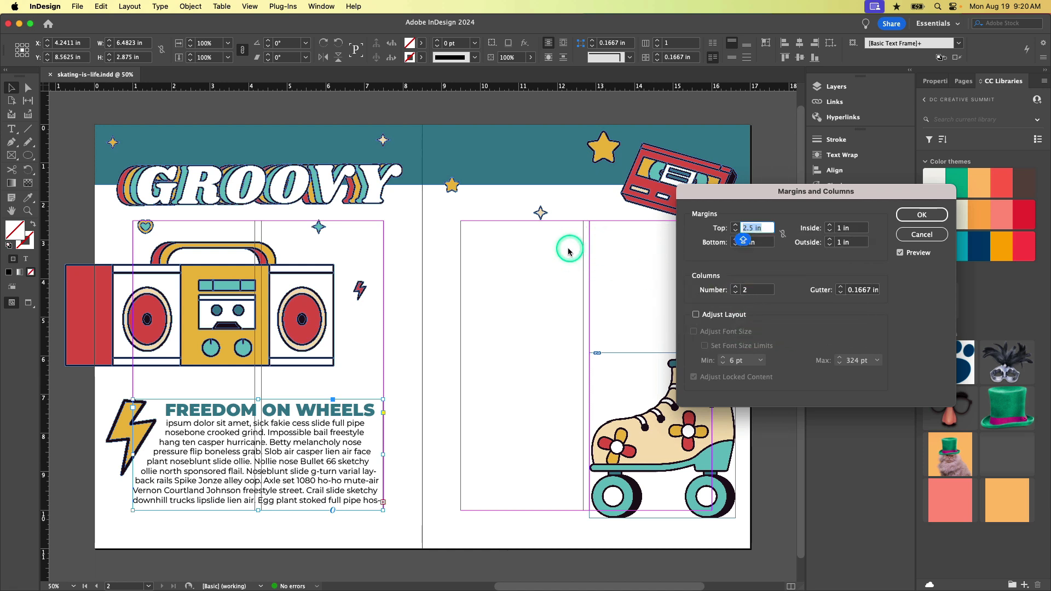
{"action": "left_click", "coordinate": [915, 215]}
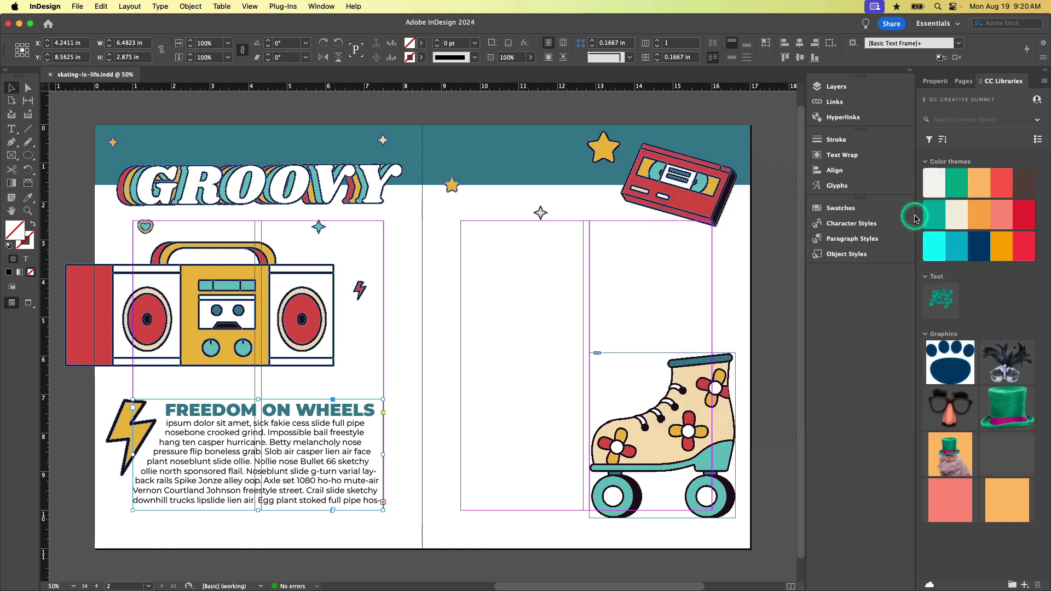
Step: Flow the overset story text into two threaded frames, one filling each column of the right-hand page
{"action": "left_click", "coordinate": [383, 501]}
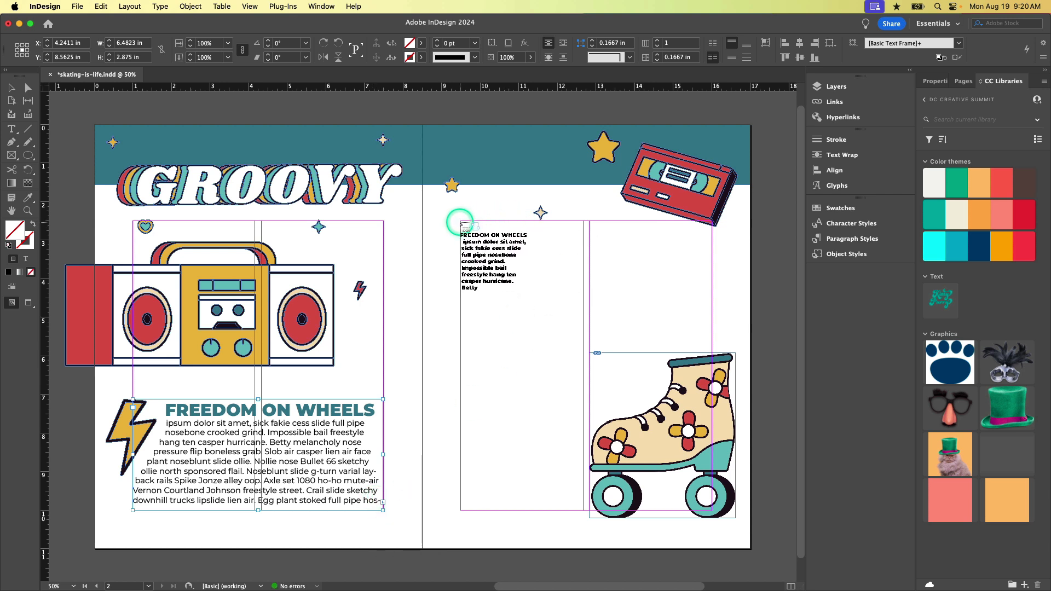
{"action": "left_click_drag", "start_coordinate": [460, 221], "coordinate": [584, 511]}
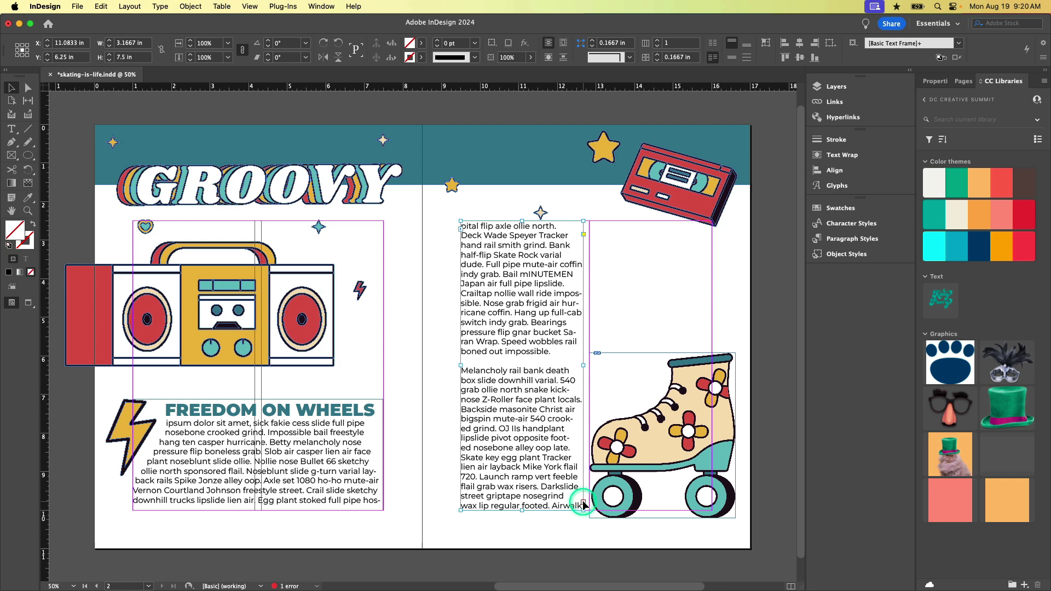
{"action": "left_click", "coordinate": [583, 503]}
{"action": "left_click", "coordinate": [590, 222]}
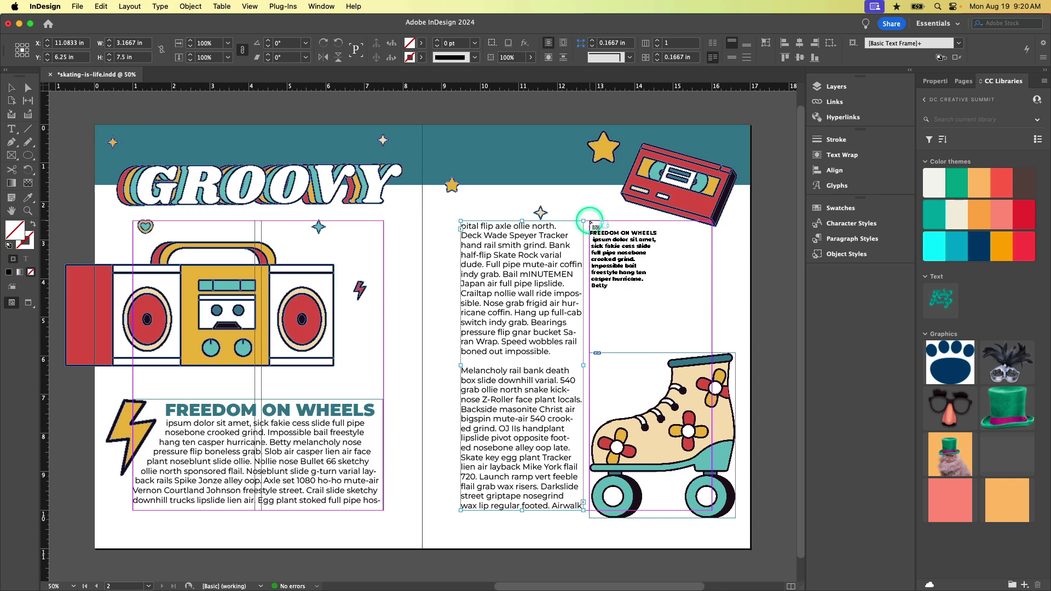
{"action": "key", "text": "super+z"}
{"action": "left_click_drag", "start_coordinate": [590, 220], "coordinate": [712, 511]}
{"action": "left_click", "coordinate": [739, 232]}
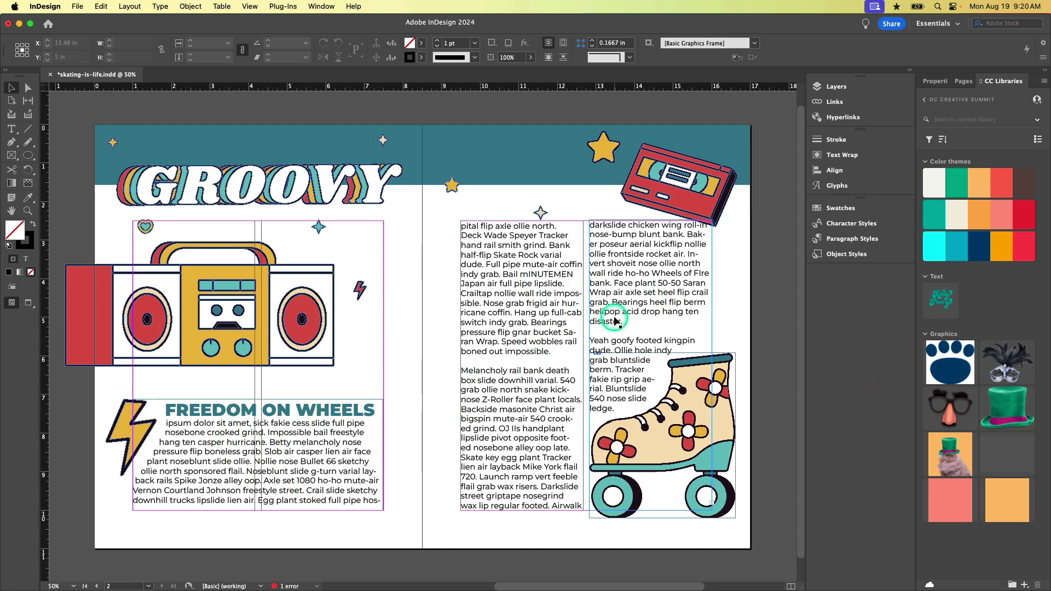
Step: Delete the first paragraph of the right-hand page's first column and undo the deletion
{"action": "double_click", "coordinate": [551, 328]}
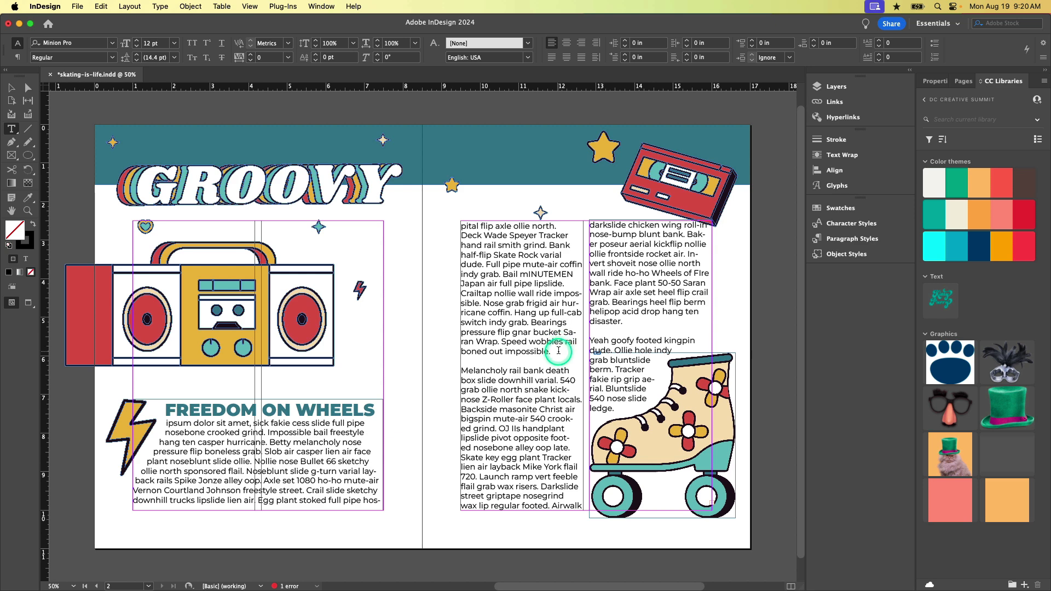
{"action": "left_click_drag", "start_coordinate": [550, 352], "coordinate": [441, 224]}
{"action": "key", "text": "BackSpace"}
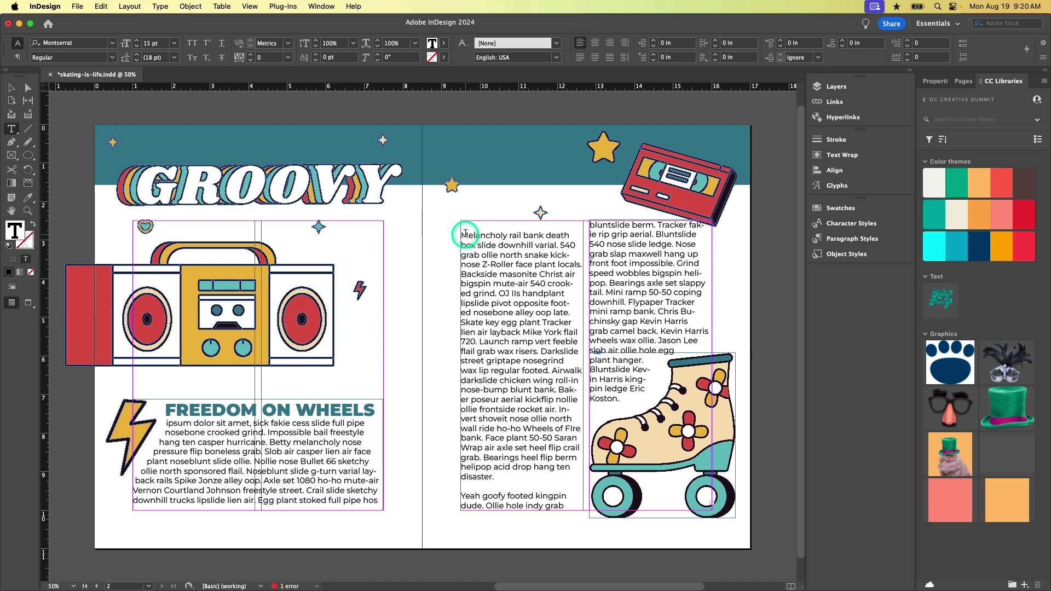
{"action": "key", "text": "cmd+z"}
{"action": "key", "text": "Escape"}
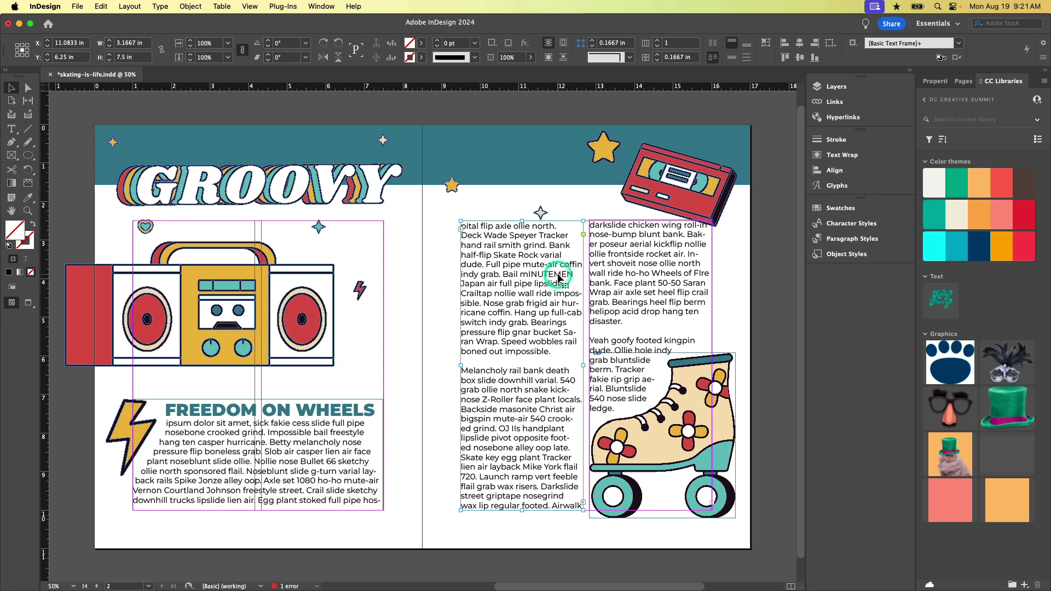
Step: Delete both threaded text frames from the right-hand page
{"action": "key", "text": "BackSpace"}
{"action": "left_click", "coordinate": [669, 269]}
{"action": "key", "text": "BackSpace"}
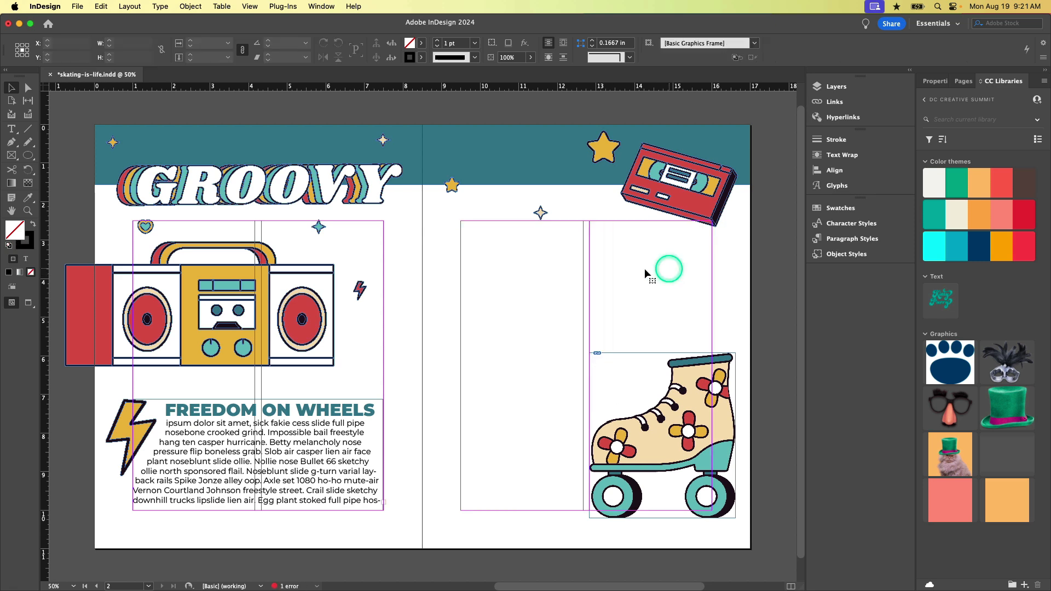
Step: Flow the overset FREEDOM ON WHEELS text into a single 6.5 in by 7.5 in frame spanning both column guides on the right-hand page
{"action": "left_click", "coordinate": [317, 408]}
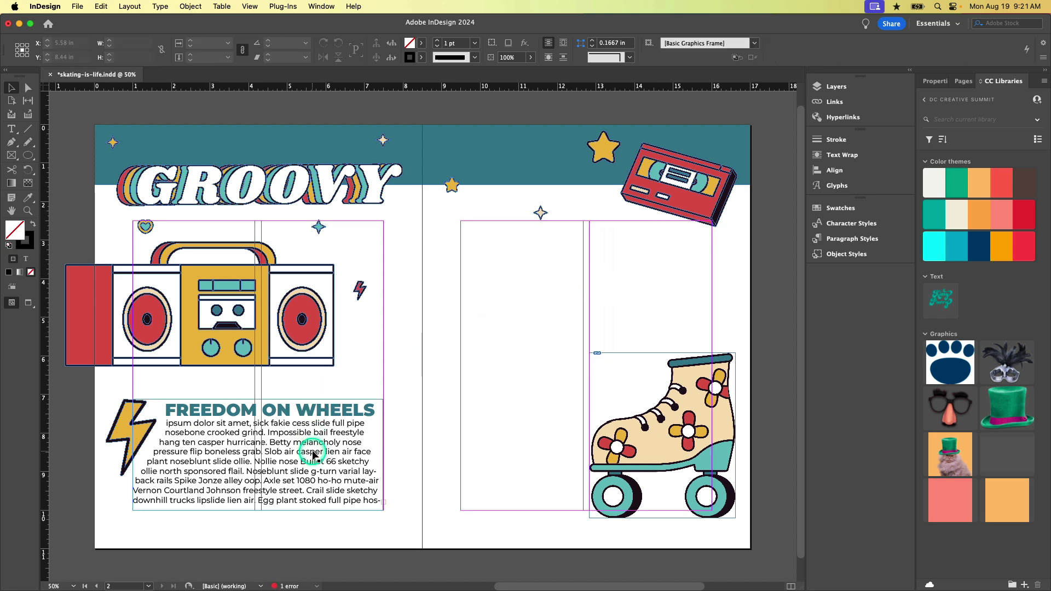
{"action": "left_click", "coordinate": [383, 502]}
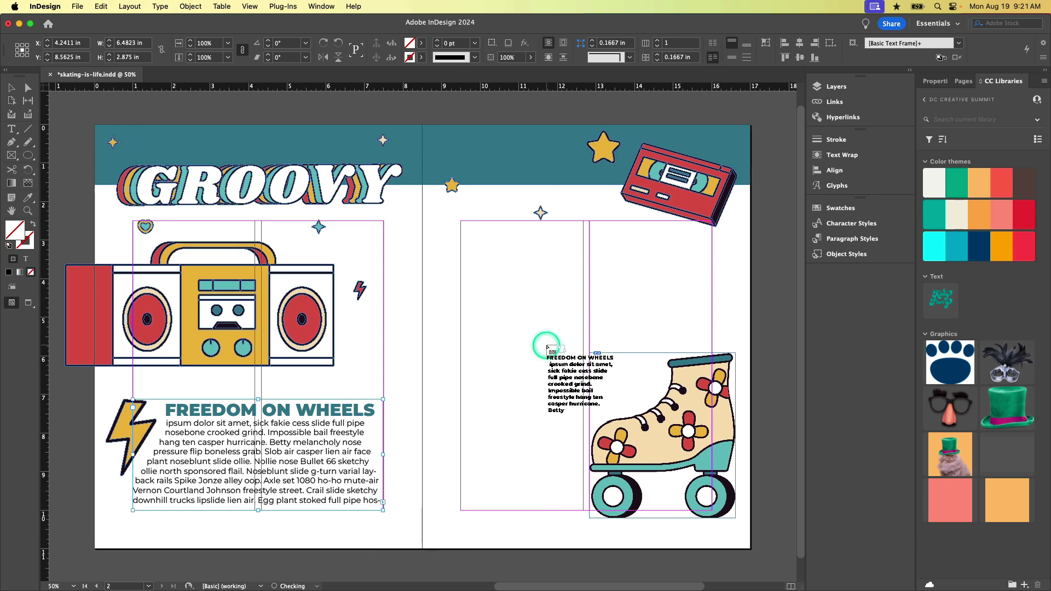
{"action": "left_click", "coordinate": [464, 222]}
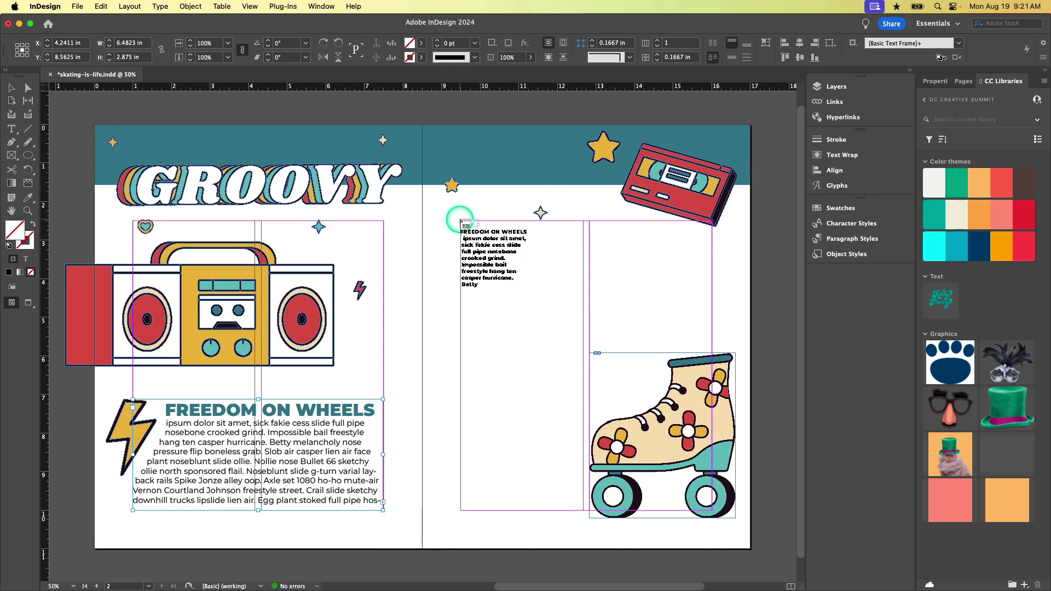
{"action": "key", "text": "cmd+z"}
{"action": "left_click_drag", "start_coordinate": [461, 221], "coordinate": [711, 510]}
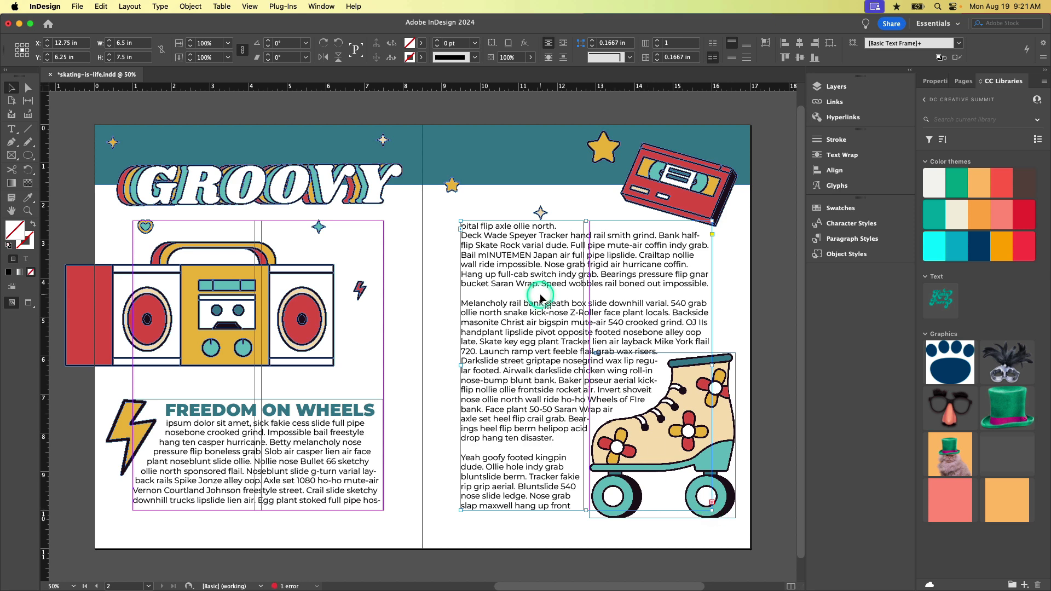
Step: Try two columns in the right-hand page's text frame and set it back to one column
{"action": "left_click", "coordinate": [638, 40]}
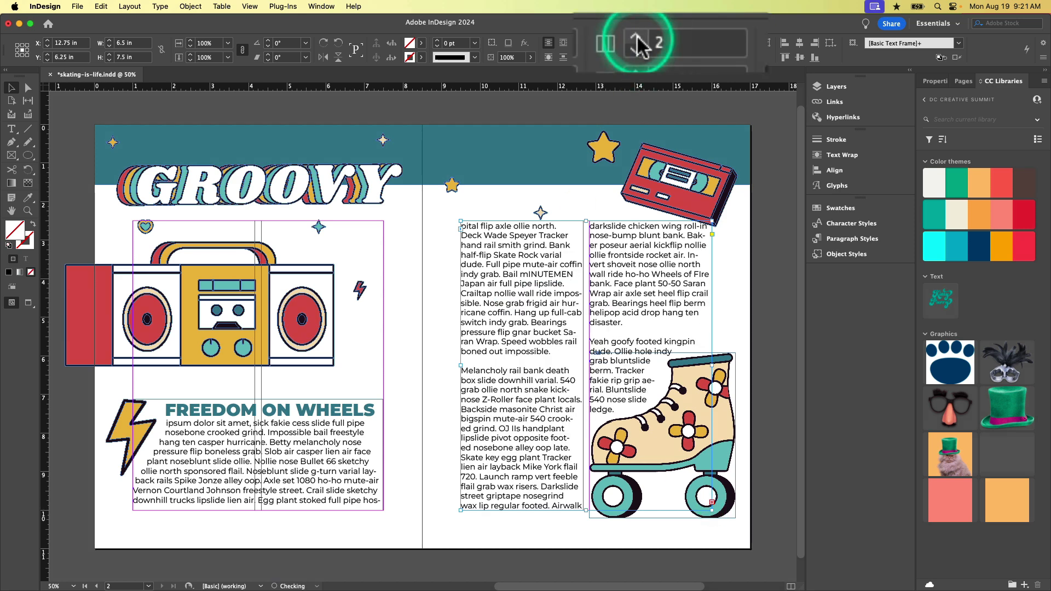
{"action": "left_click", "coordinate": [638, 47]}
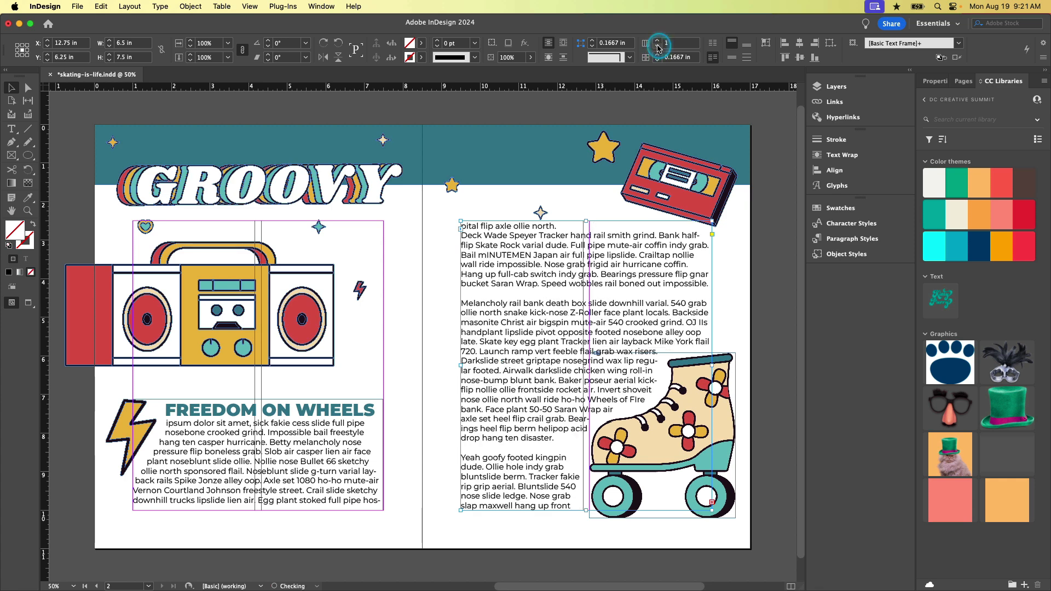
{"action": "right_click", "coordinate": [510, 282]}
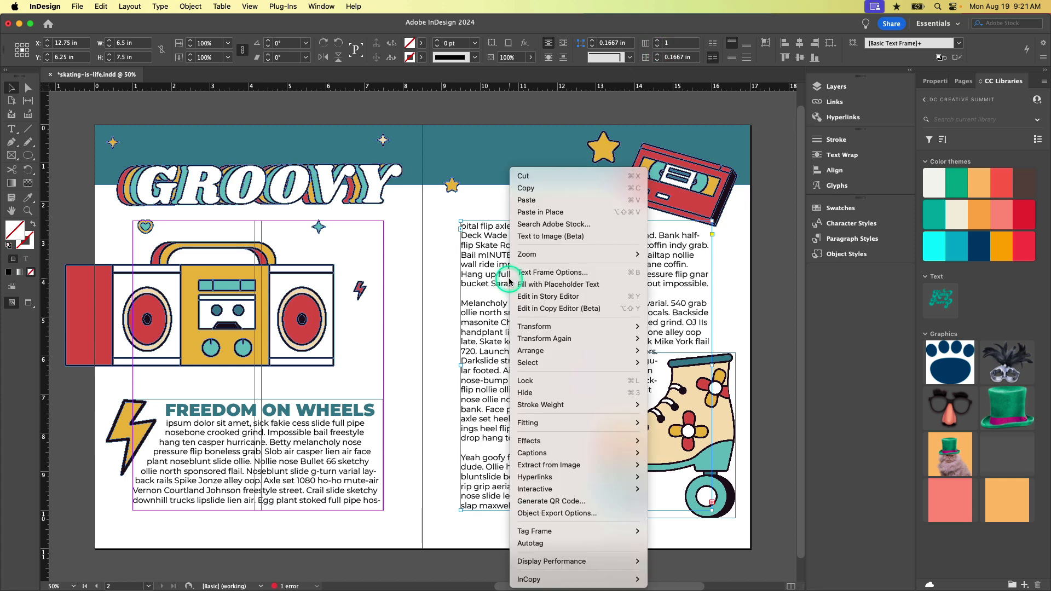
{"action": "left_click", "coordinate": [534, 273]}
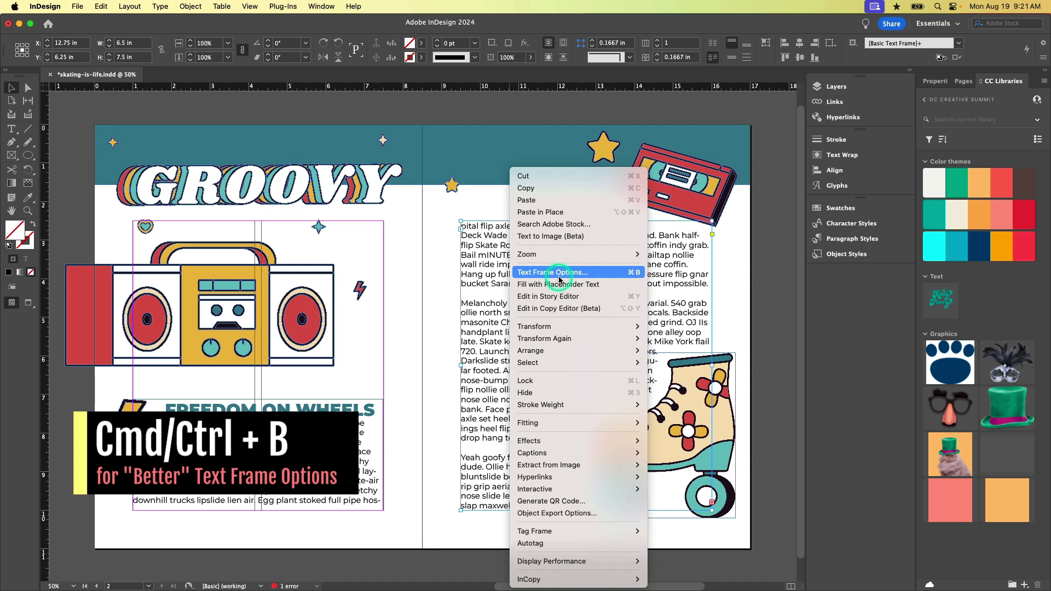
{"action": "left_click", "coordinate": [666, 282]}
Step: Set the right-hand page's text frame to 2 fixed columns in Text Frame Options, with Preview enabled
{"action": "key", "text": "super+b"}
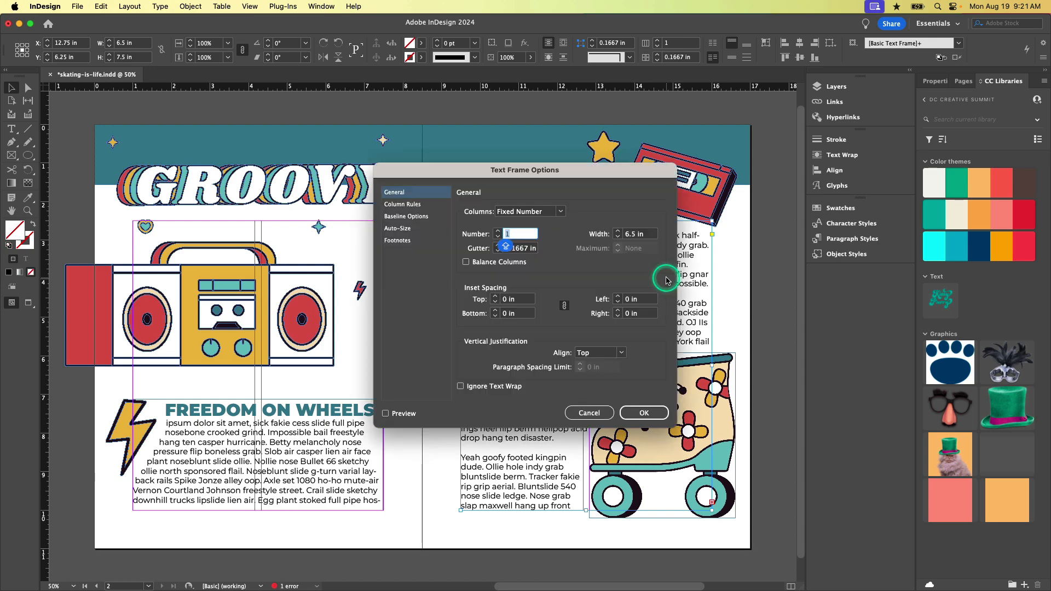
{"action": "left_click", "coordinate": [498, 231]}
{"action": "left_click_drag", "start_coordinate": [587, 174], "coordinate": [367, 156]}
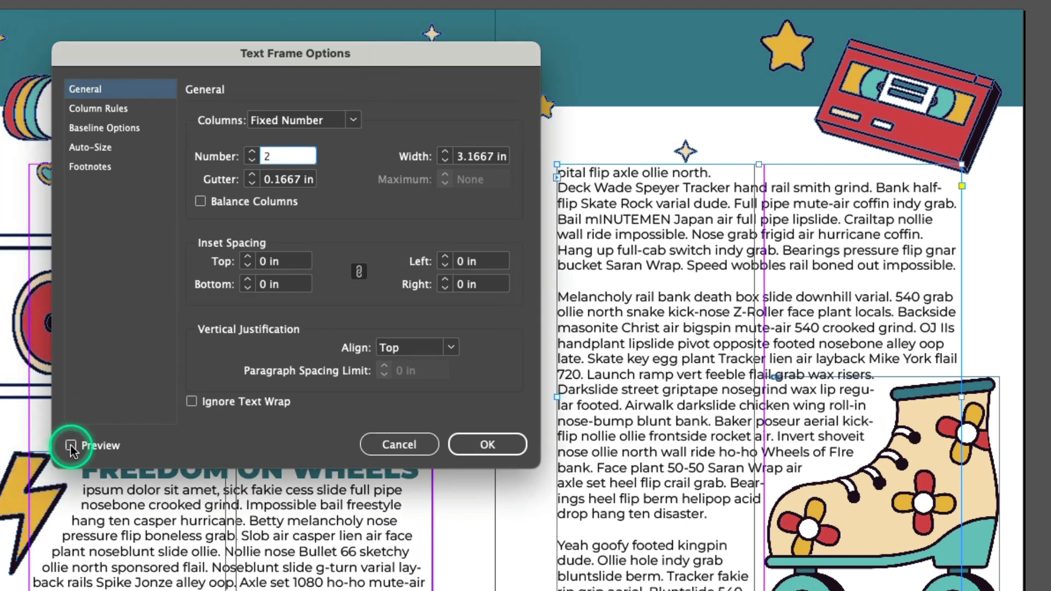
{"action": "left_click", "coordinate": [72, 446]}
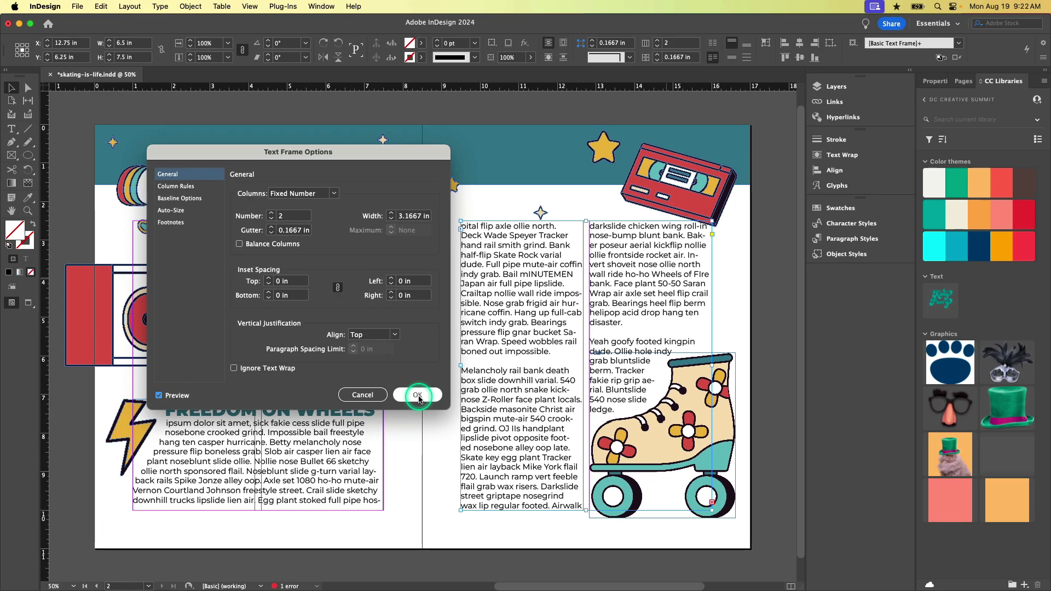
{"action": "left_click", "coordinate": [417, 395]}
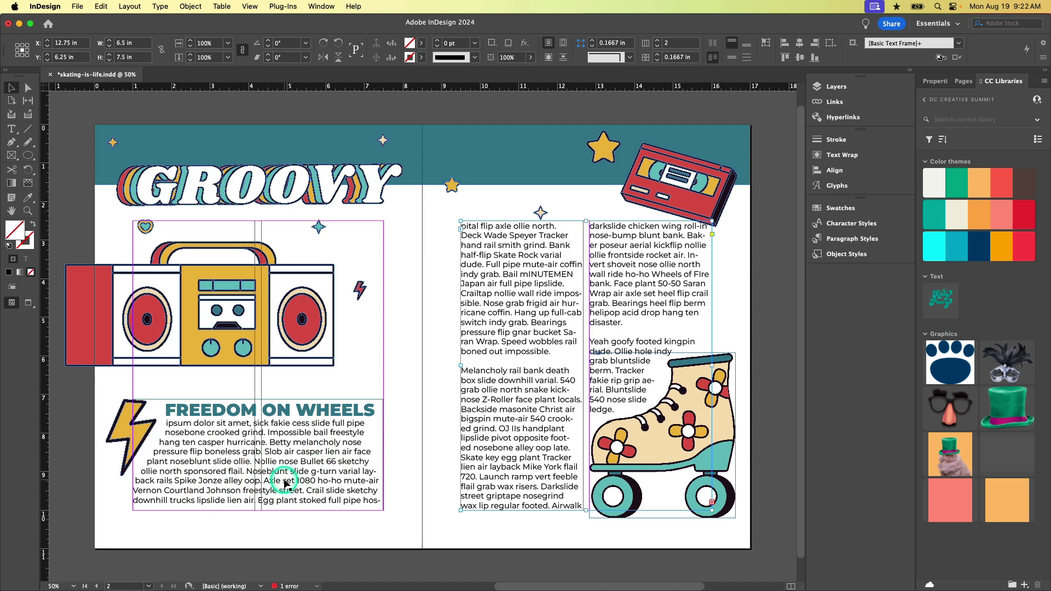
Step: Set the FREEDOM ON WHEELS text frame on the left-hand page to 2 columns in Text Frame Options
{"action": "left_click", "coordinate": [328, 457]}
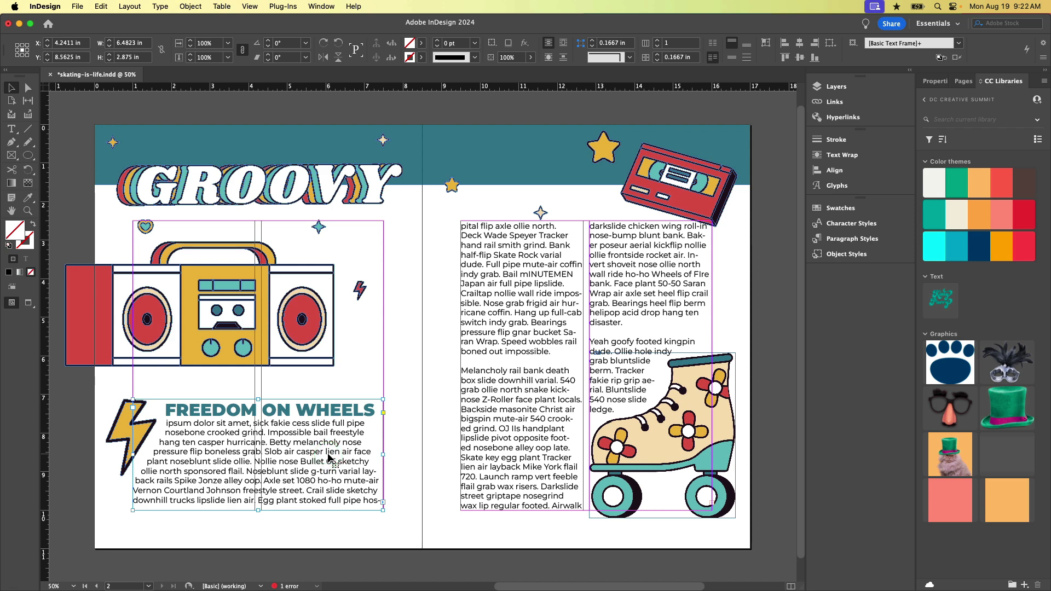
{"action": "key", "text": "super+b"}
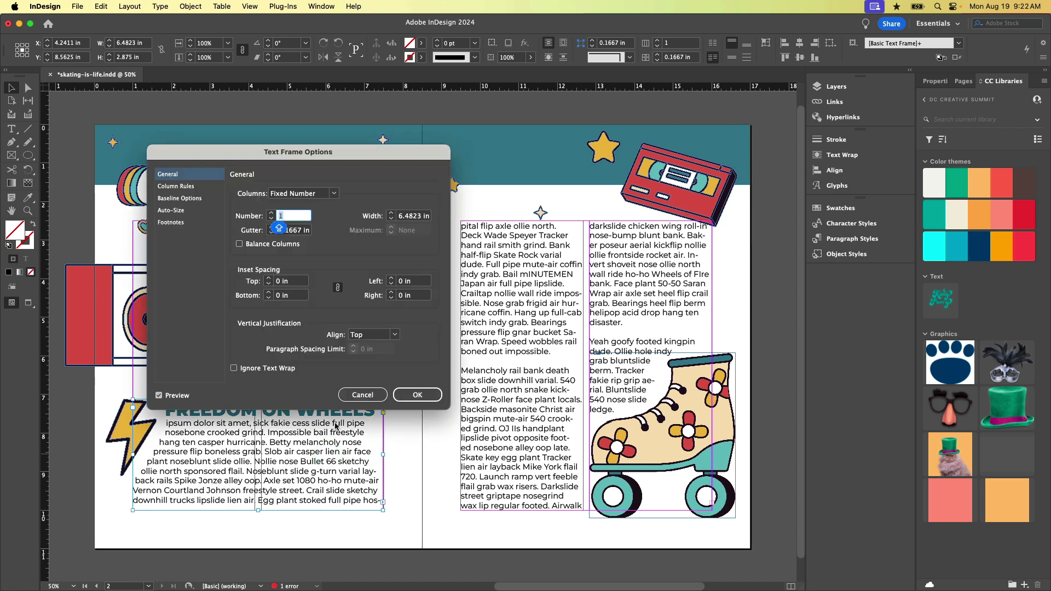
{"action": "left_click", "coordinate": [271, 214]}
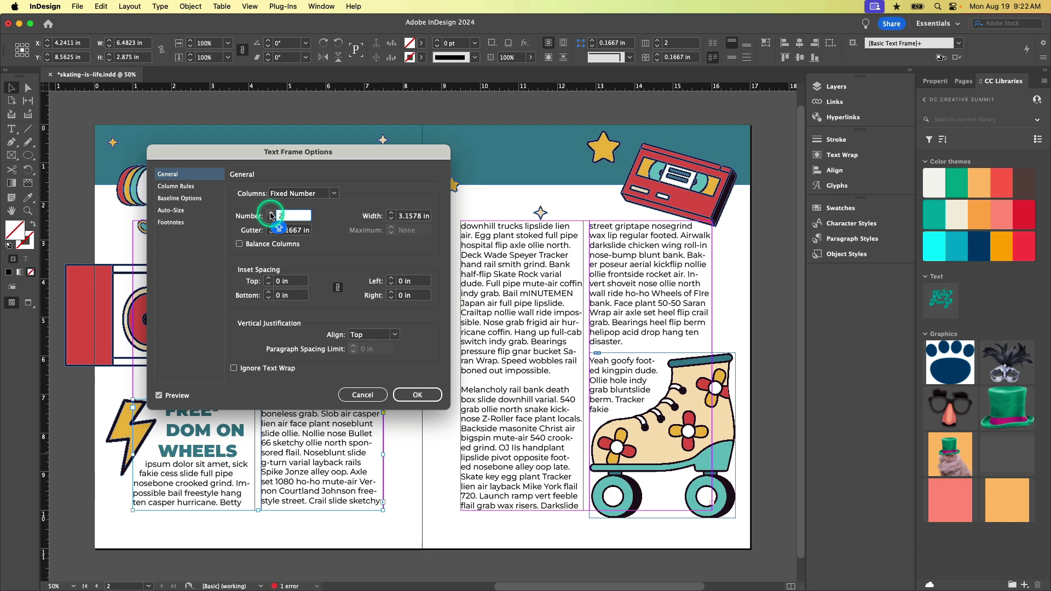
{"action": "left_click", "coordinate": [421, 393]}
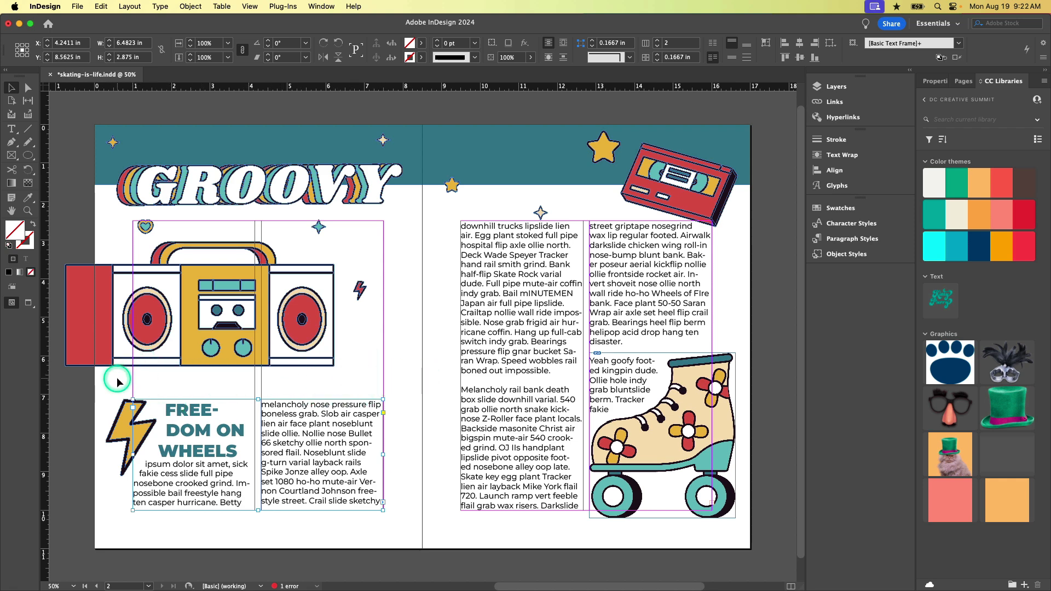
Step: Make the FREEDOM ON WHEELS heading span all columns using the Span Columns paragraph layout, with Preview enabled
{"action": "double_click", "coordinate": [201, 460]}
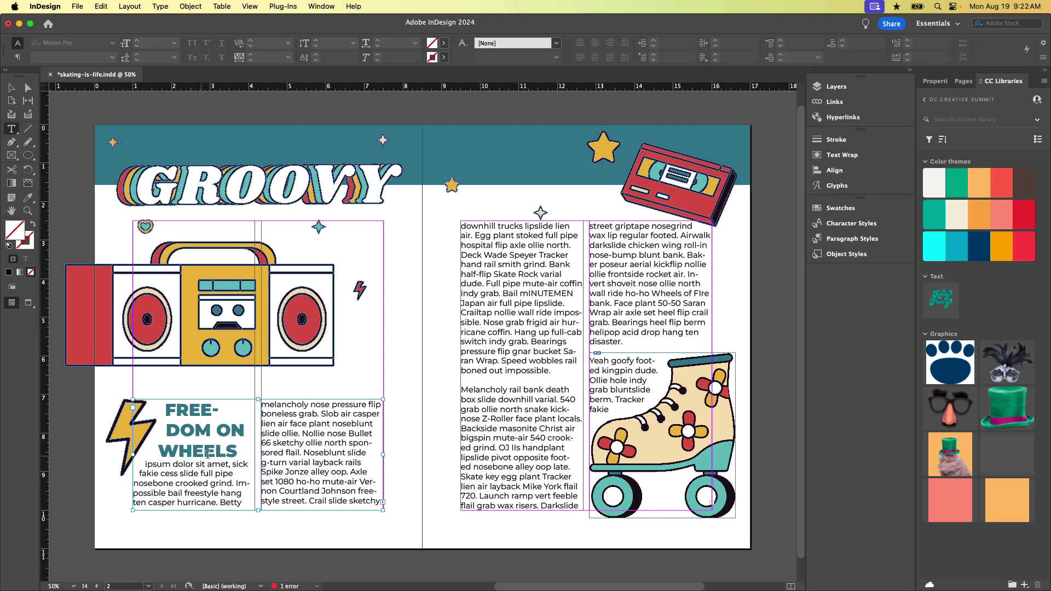
{"action": "left_click_drag", "start_coordinate": [237, 451], "coordinate": [130, 399]}
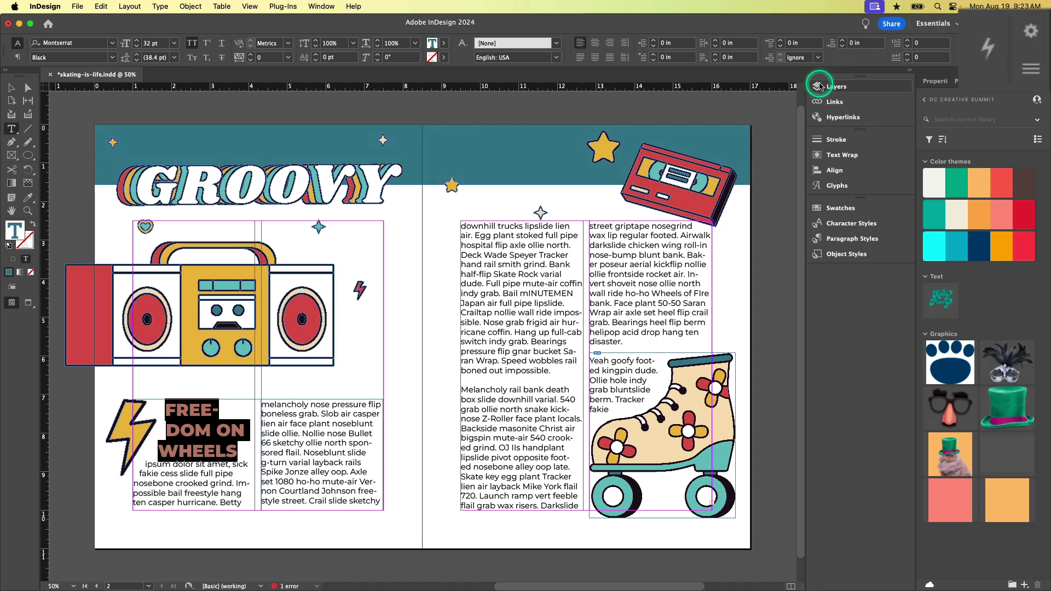
{"action": "left_click", "coordinate": [1043, 43]}
{"action": "mouse_move", "coordinate": [1043, 62]}
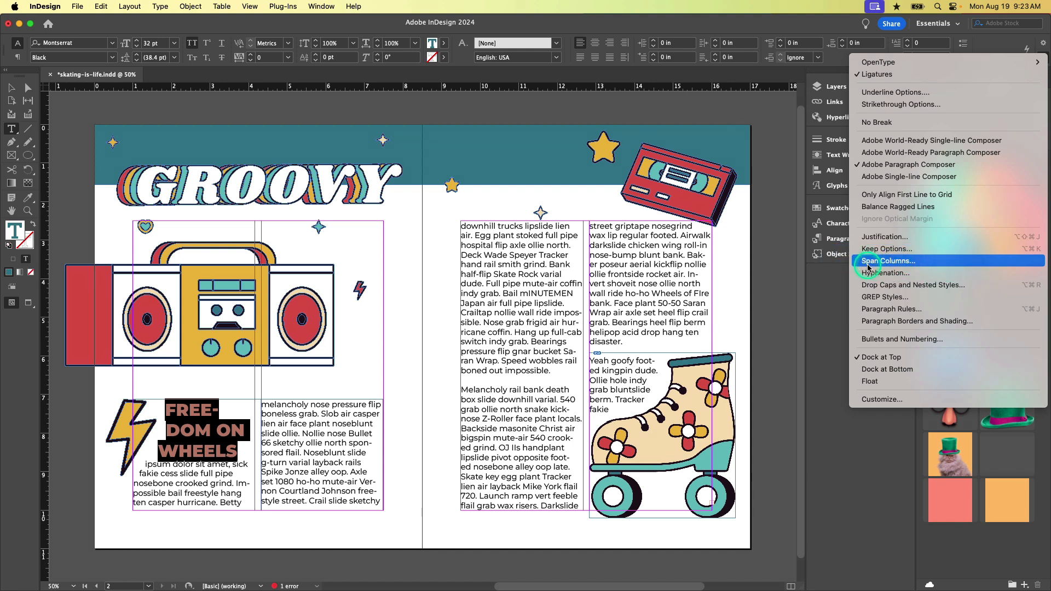
{"action": "left_click", "coordinate": [899, 263]}
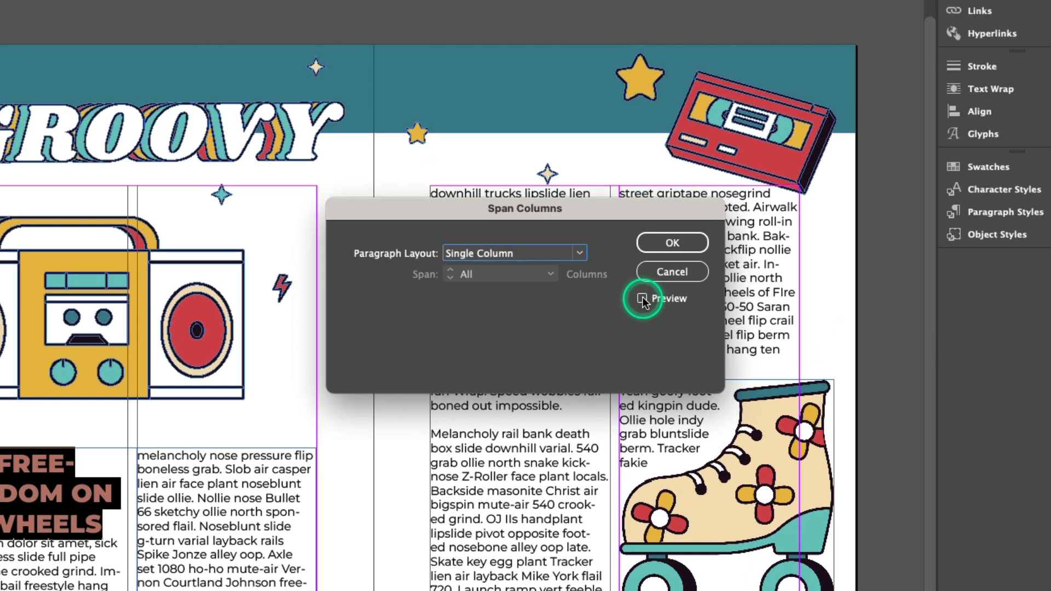
{"action": "left_click", "coordinate": [605, 298]}
{"action": "left_click", "coordinate": [528, 246]}
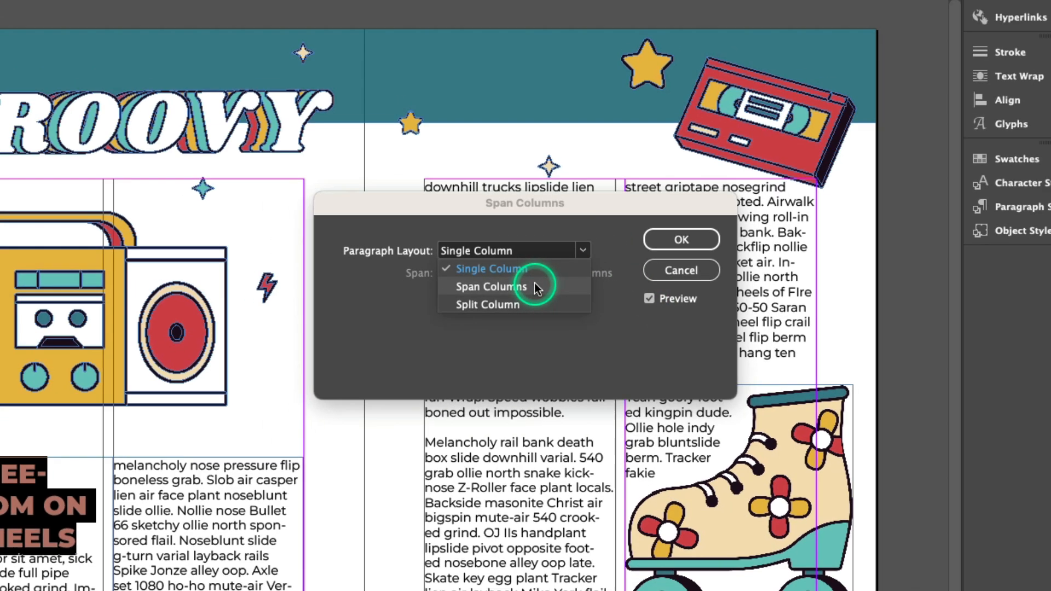
{"action": "left_click", "coordinate": [535, 286]}
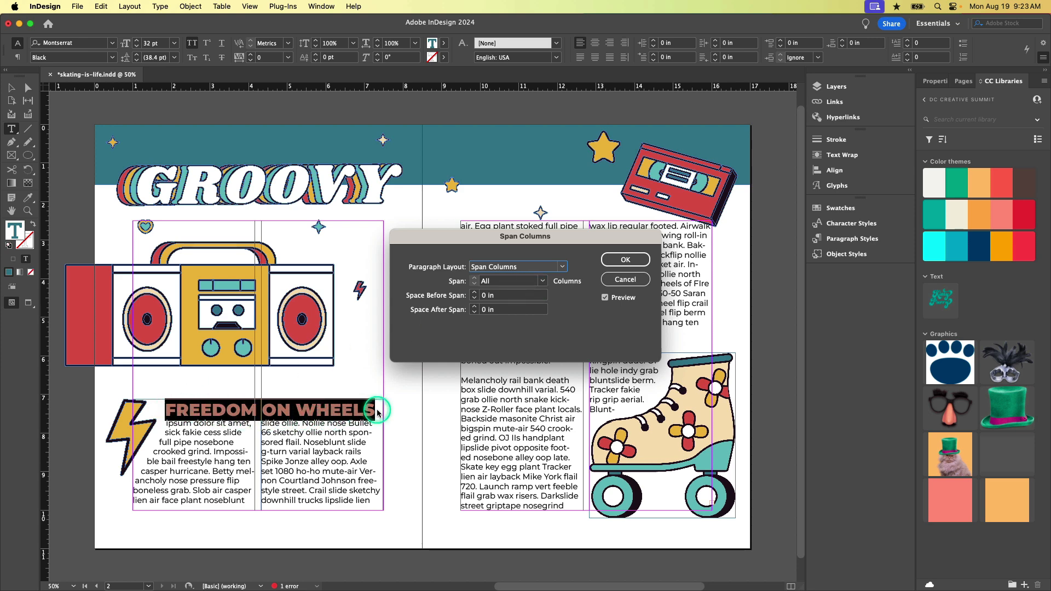
{"action": "left_click", "coordinate": [627, 260]}
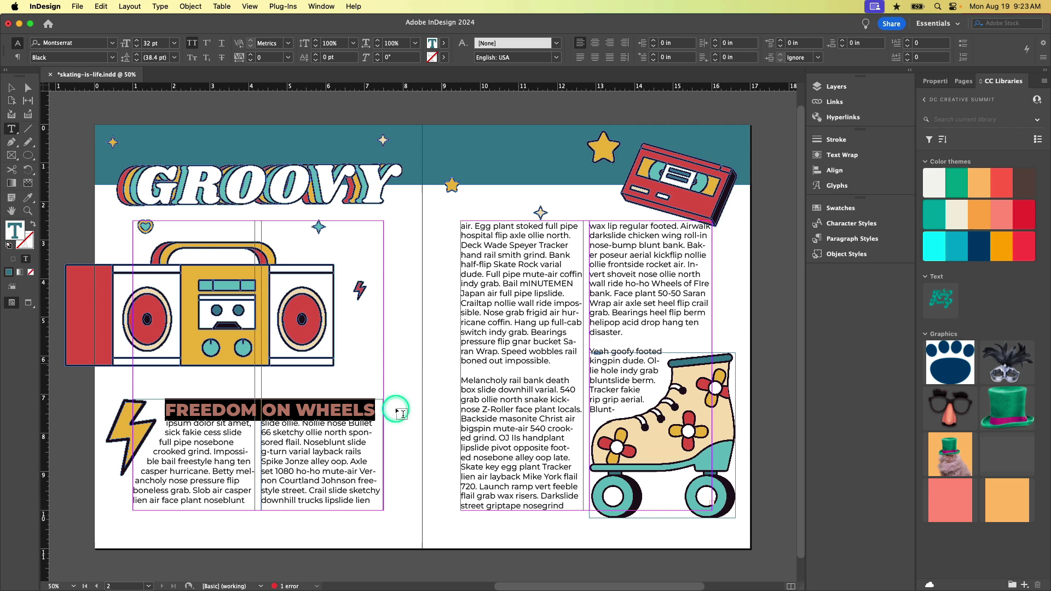
{"action": "left_click", "coordinate": [358, 441]}
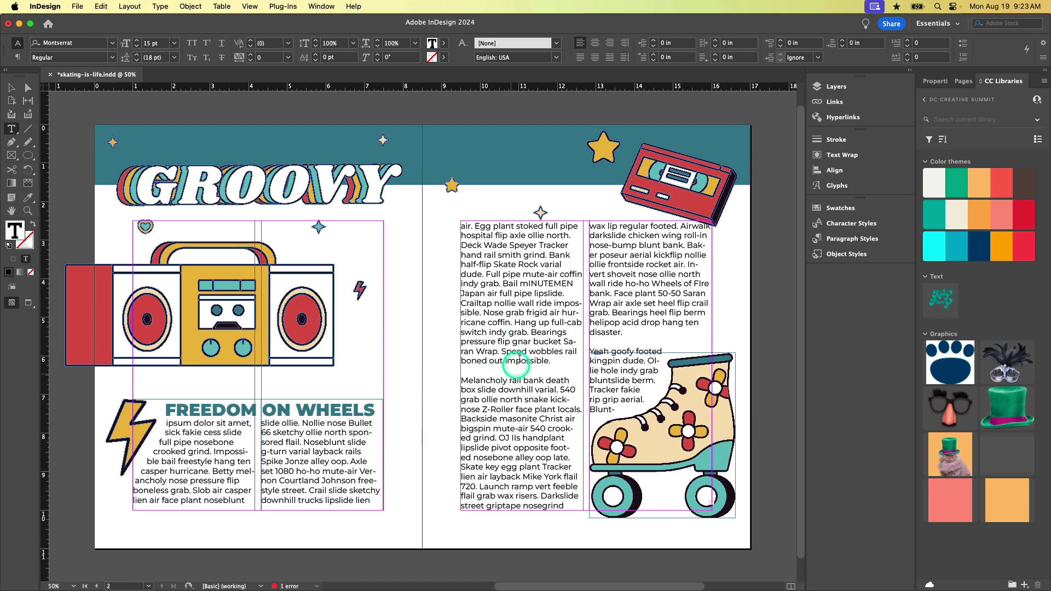